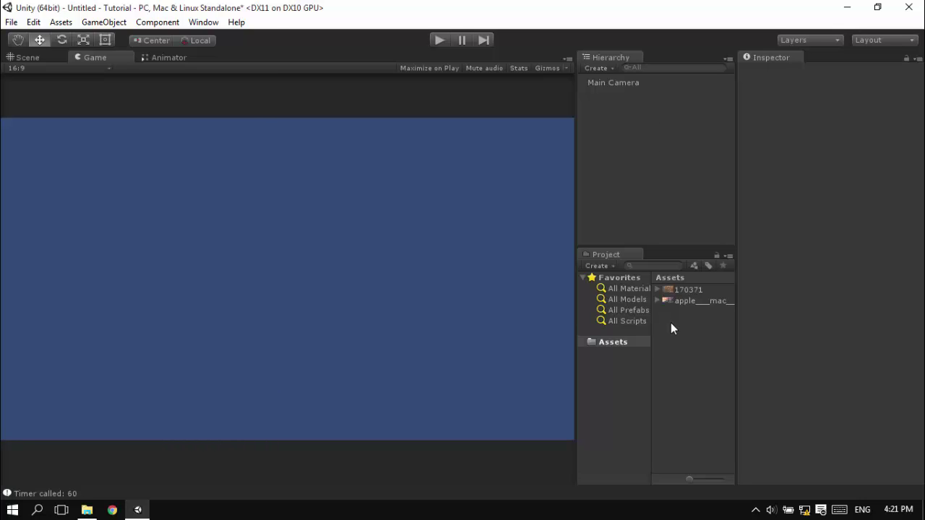
- Check the 170371 and Yosemite wallpaper imports: Sprite (2D and UI) type, Single sprite mode
click(699, 300)
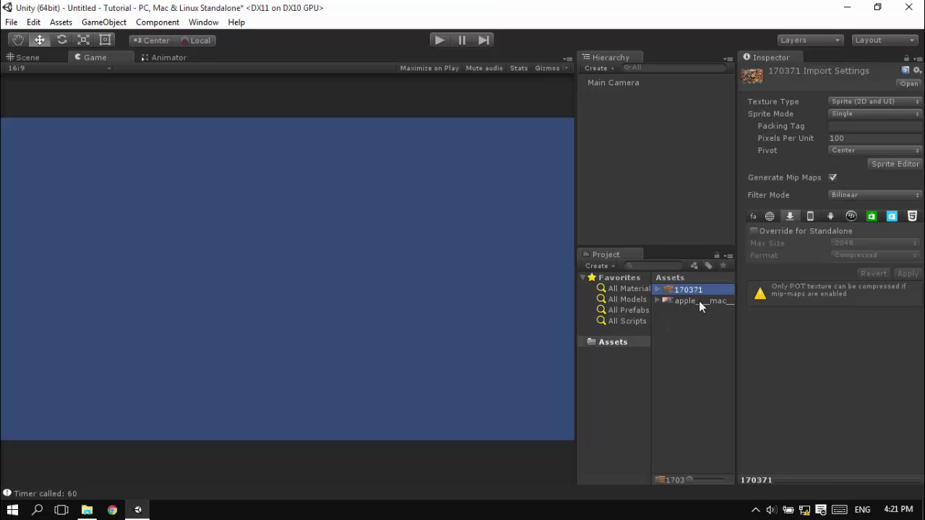
click(711, 291)
click(698, 301)
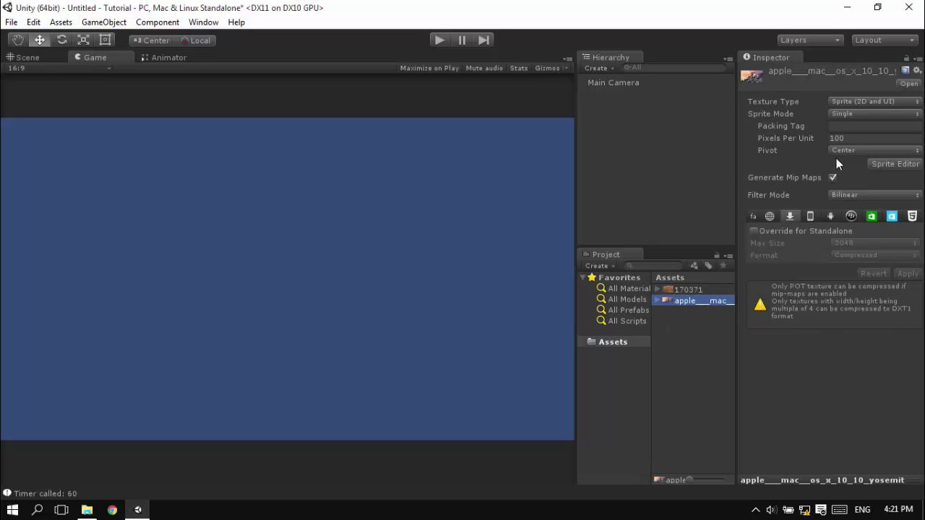
click(878, 98)
click(804, 98)
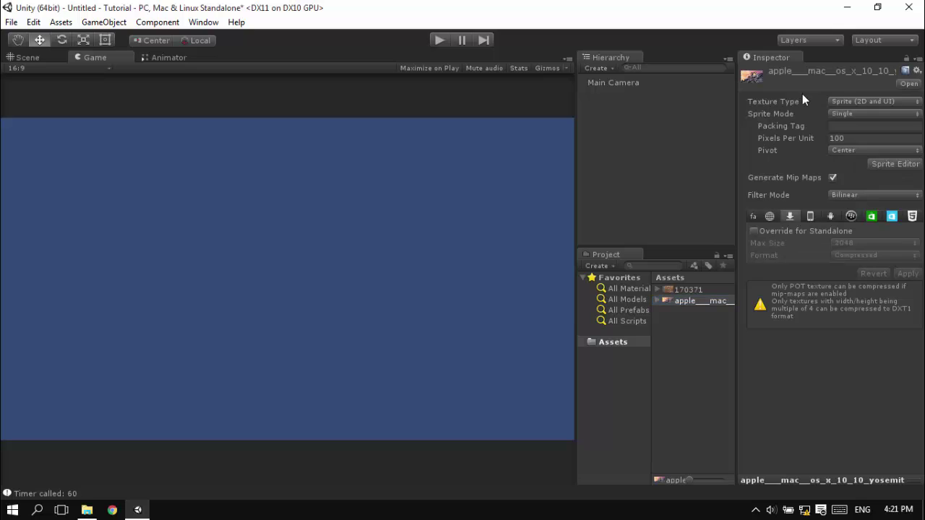
click(849, 114)
click(856, 128)
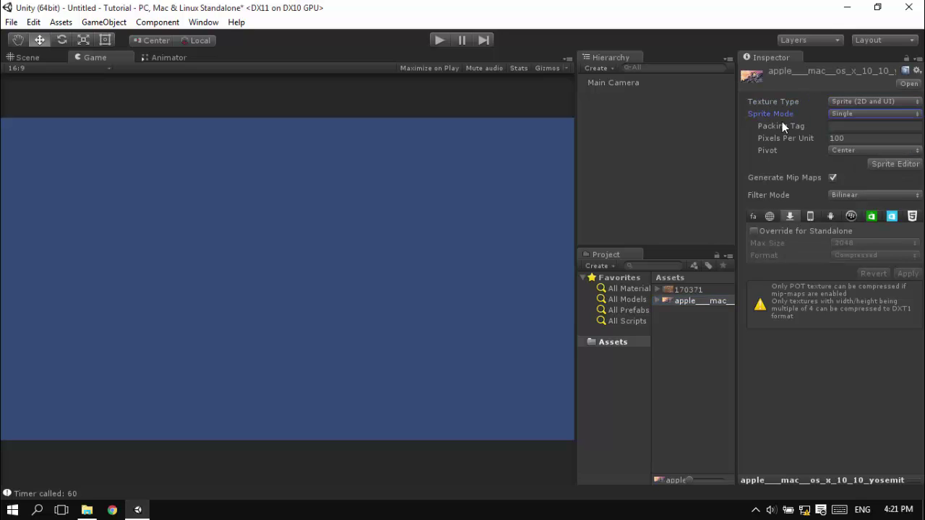
- Add a UI Image, creating a Canvas and EventSystem, then clear the selection
click(683, 289)
right_click(649, 145)
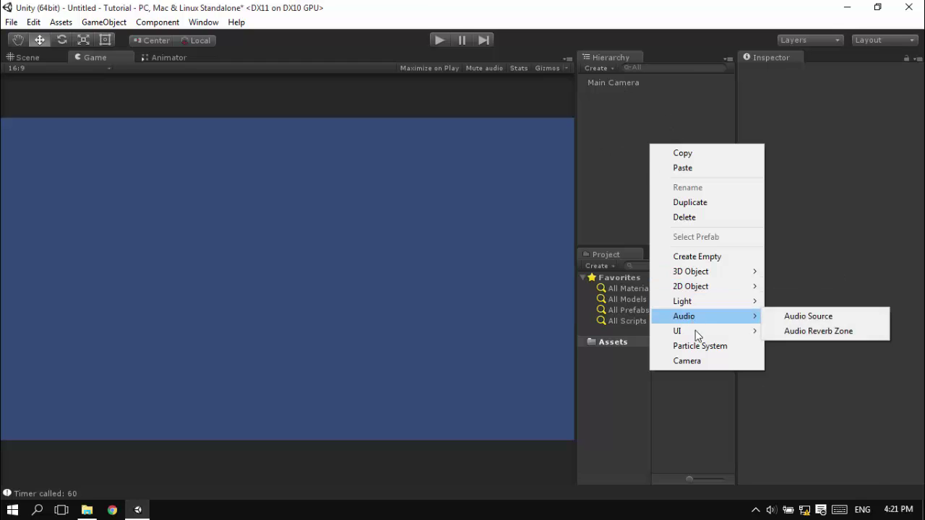
mouse_move(696, 334)
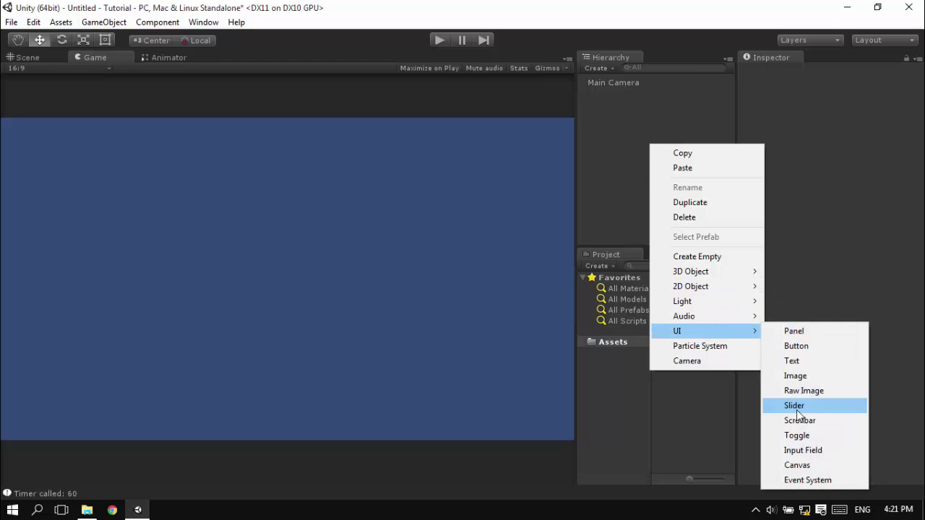
click(803, 380)
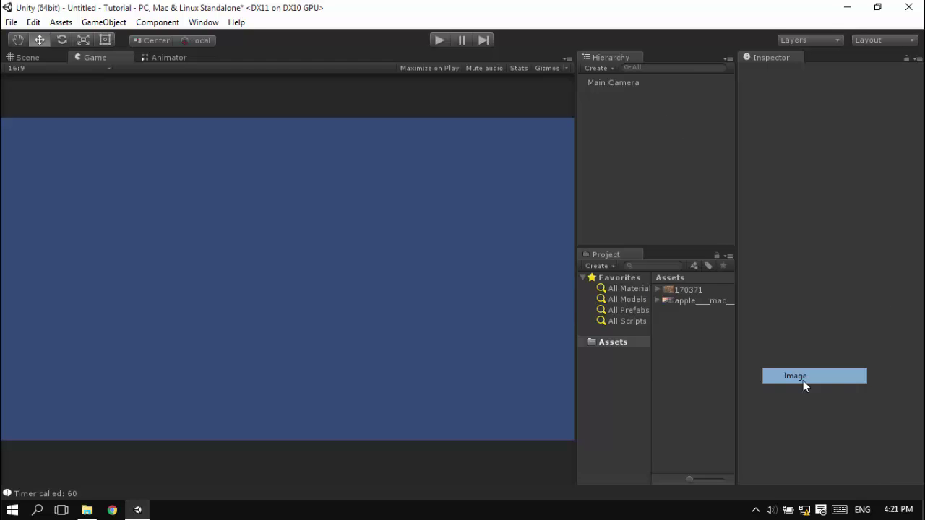
click(589, 120)
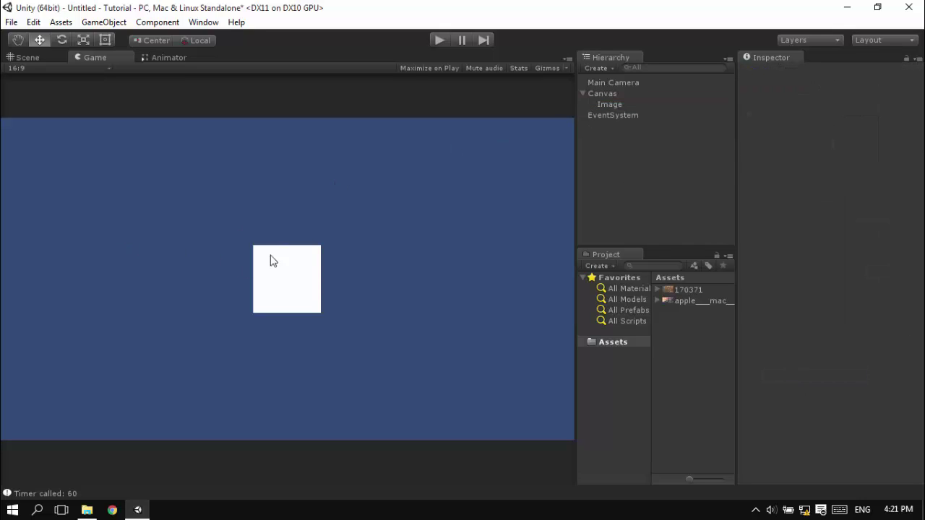
click(29, 58)
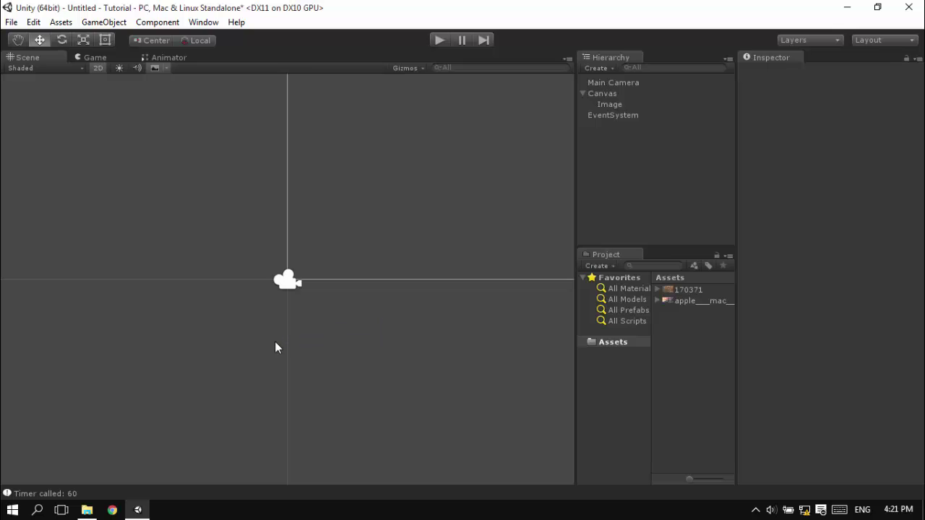
middle_drag(275, 341, 318, 341)
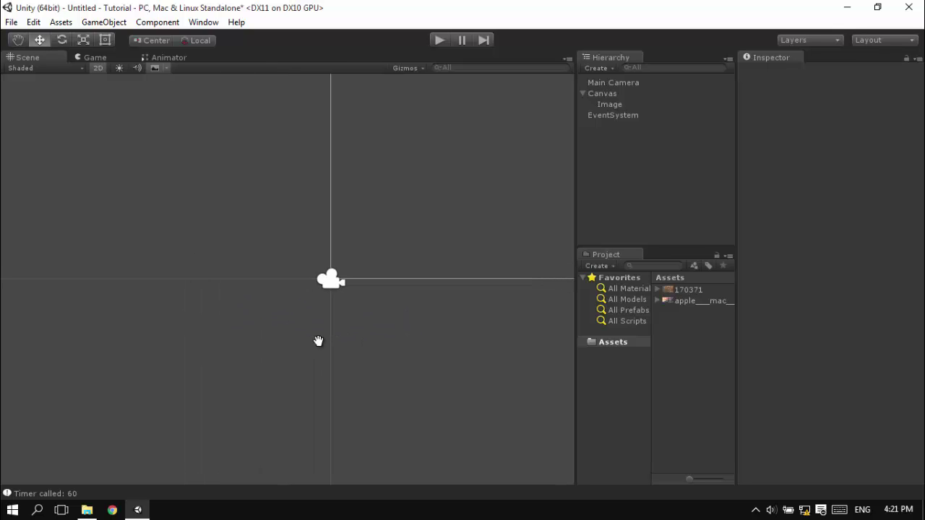
click(604, 94)
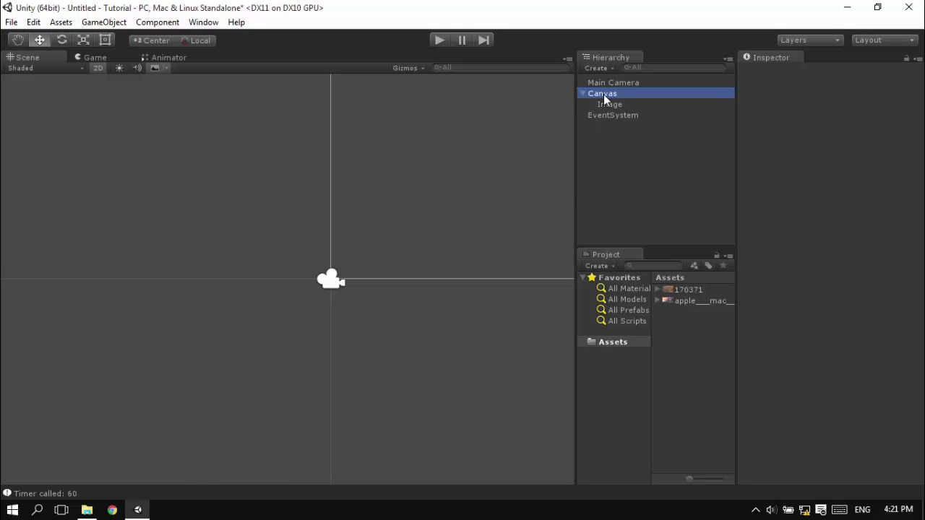
double_click(604, 94)
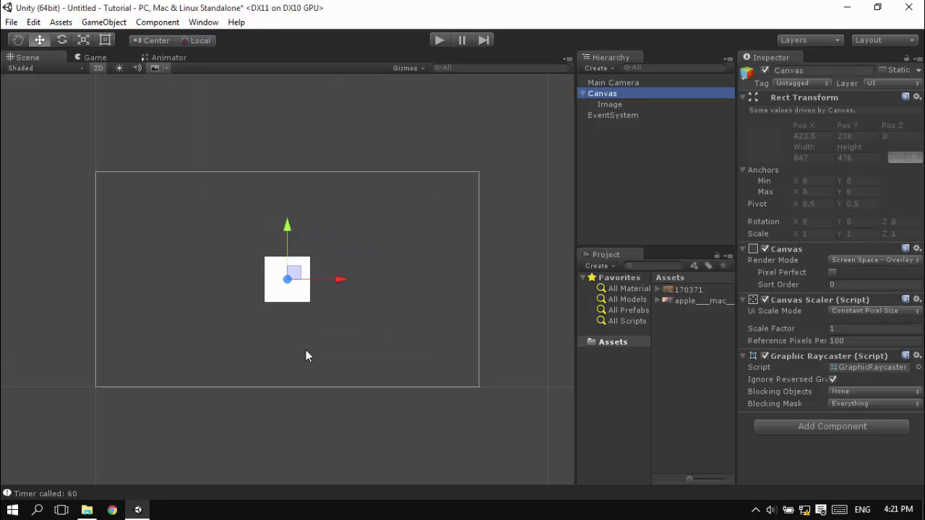
click(5, 117)
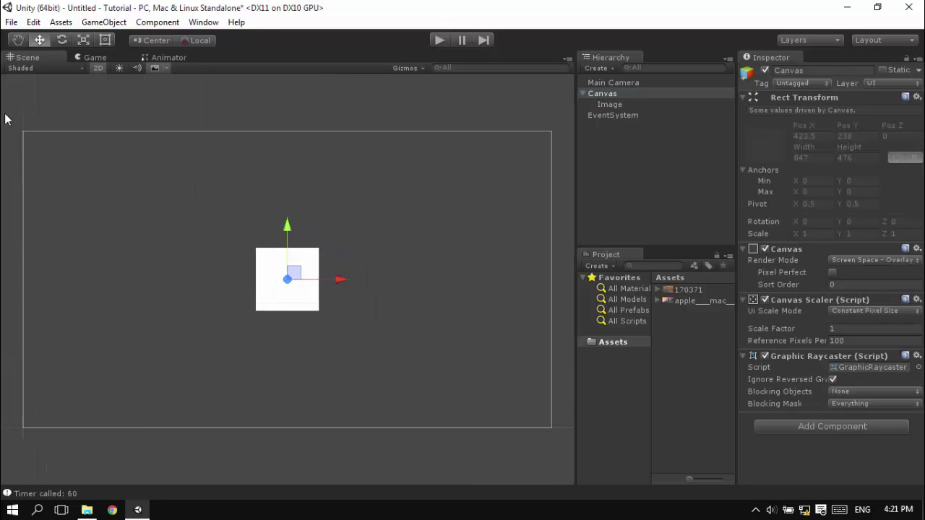
click(120, 59)
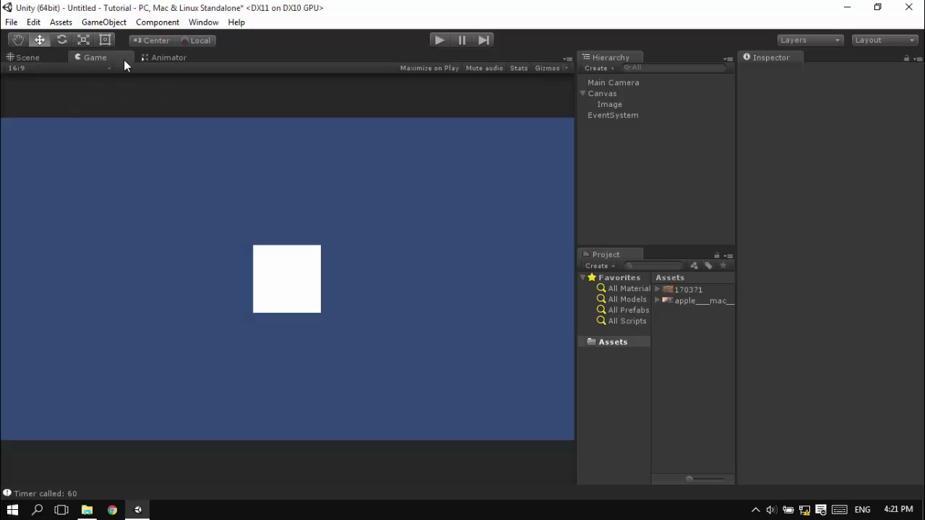
click(621, 108)
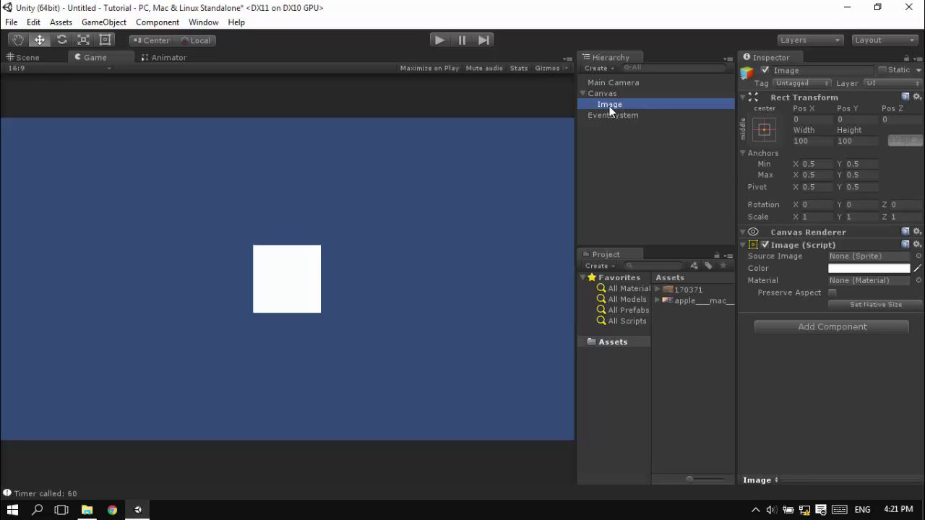
click(87, 53)
click(40, 59)
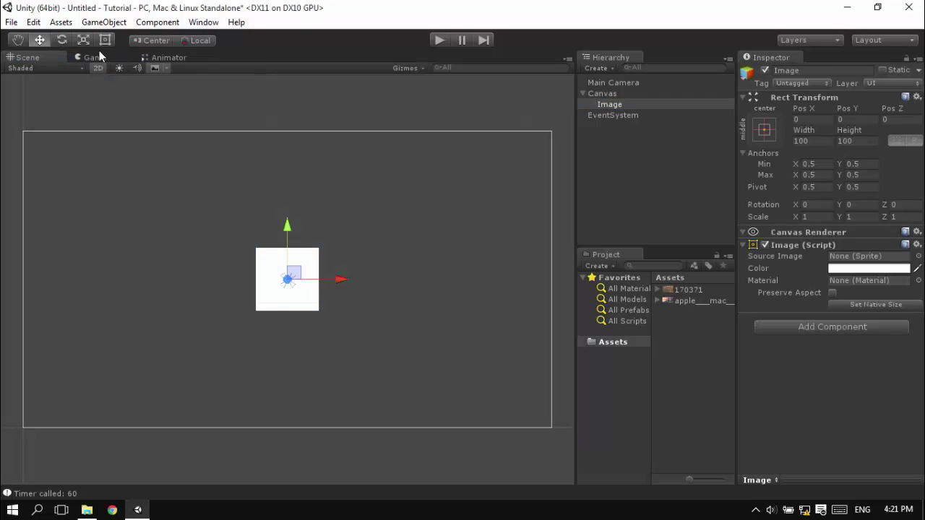
click(117, 55)
click(603, 107)
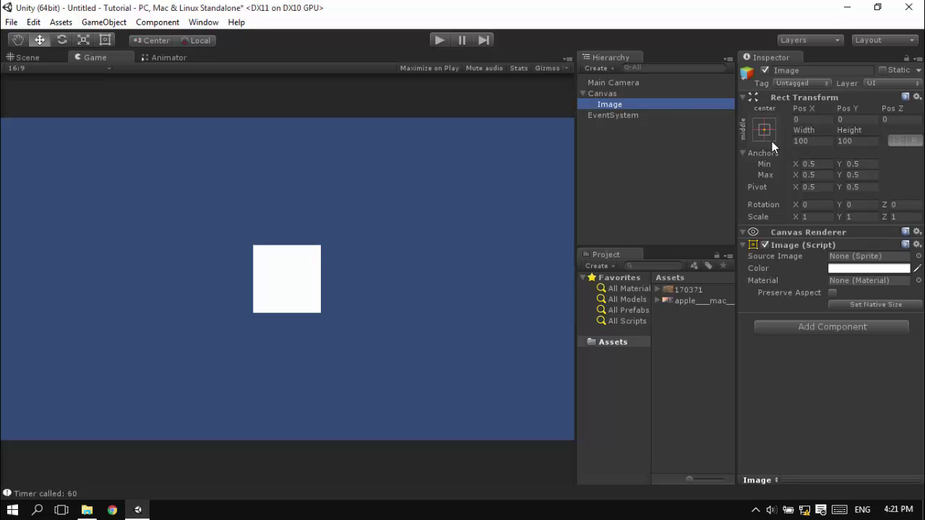
click(627, 153)
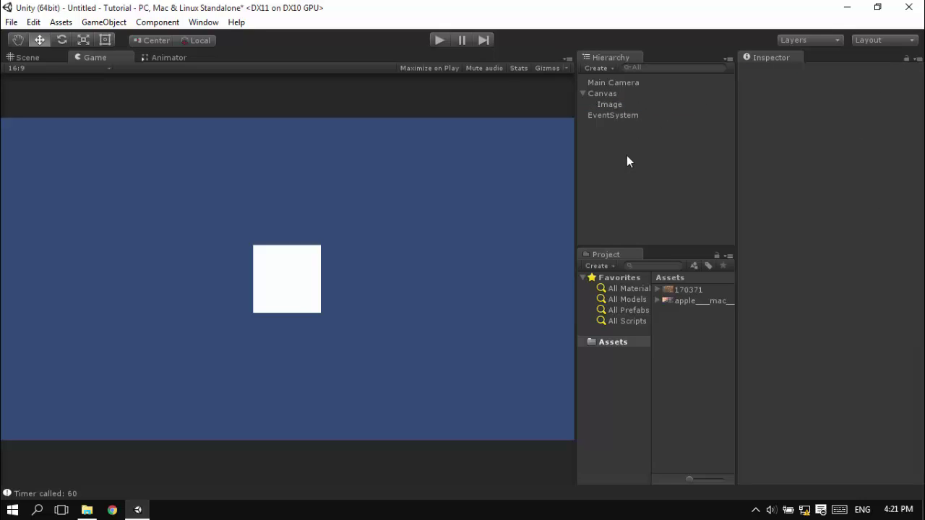
click(601, 104)
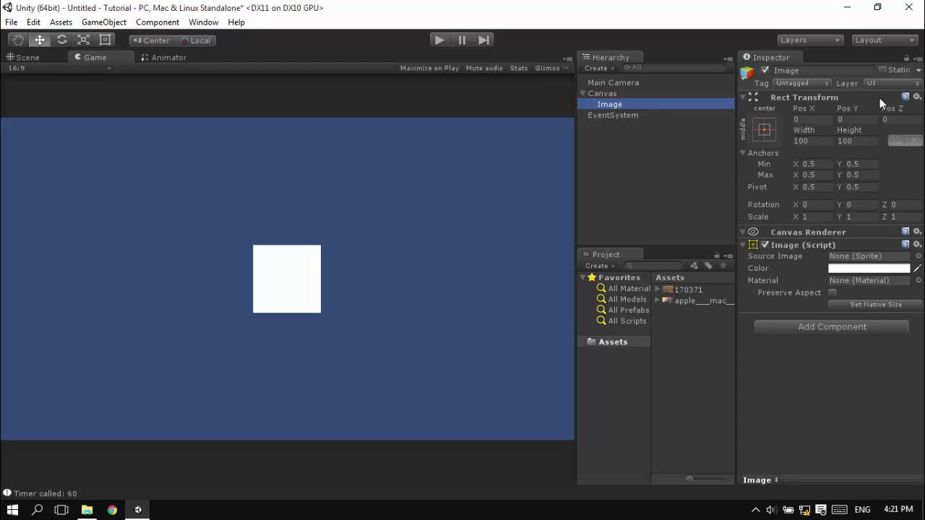
click(819, 231)
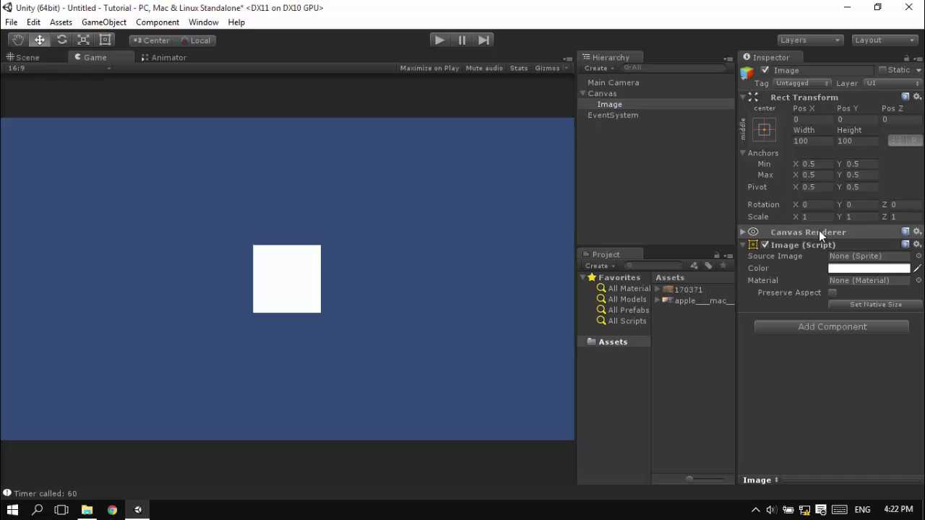
click(685, 183)
click(603, 104)
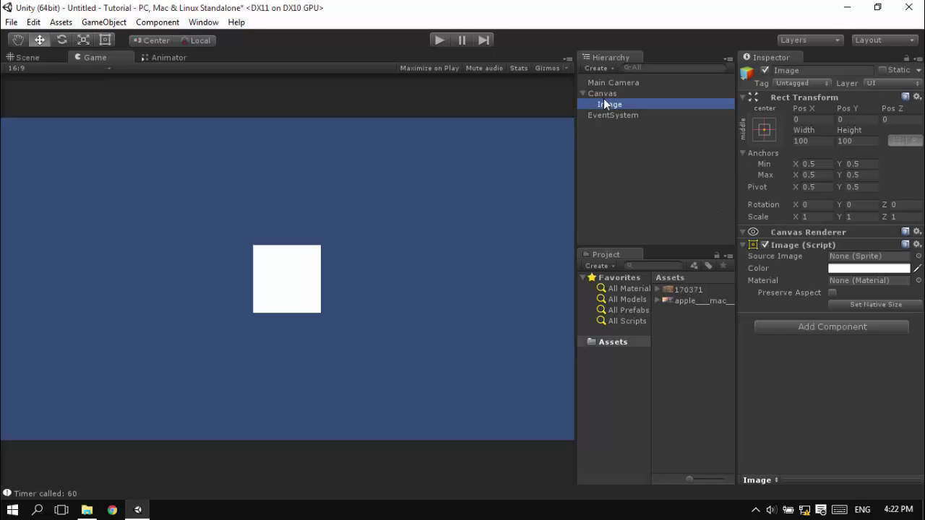
click(602, 94)
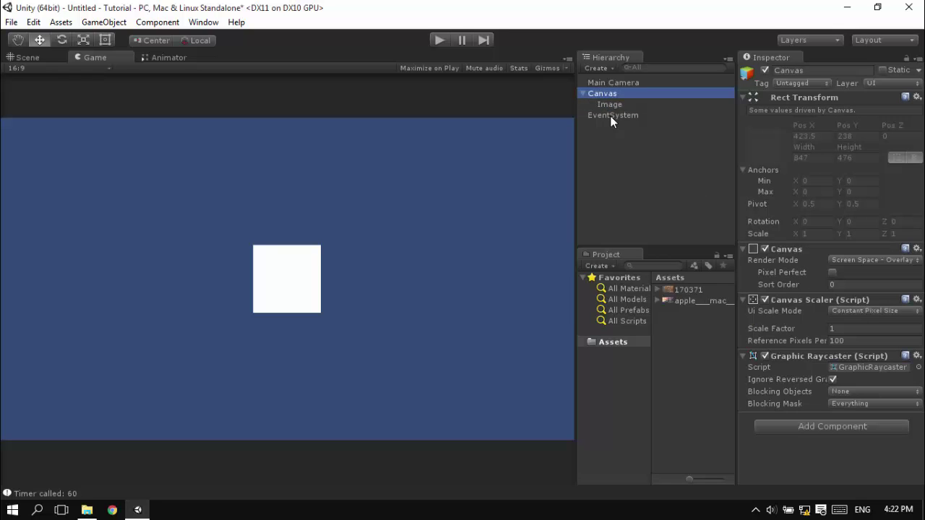
click(610, 116)
ctrl+click(612, 94)
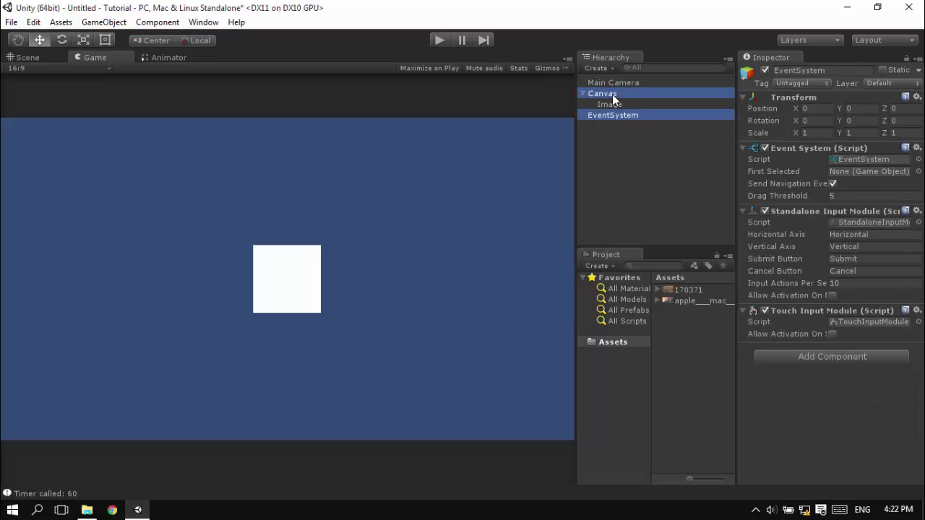
click(625, 142)
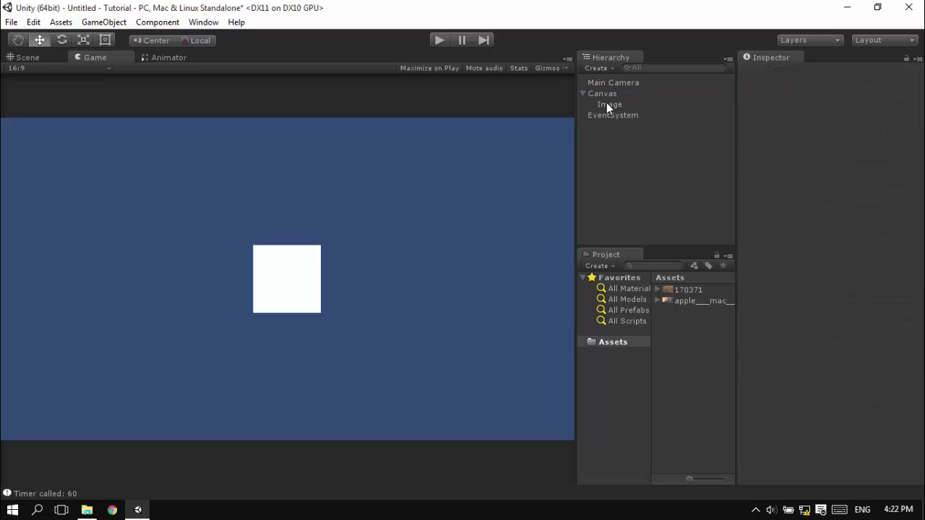
right_click(621, 140)
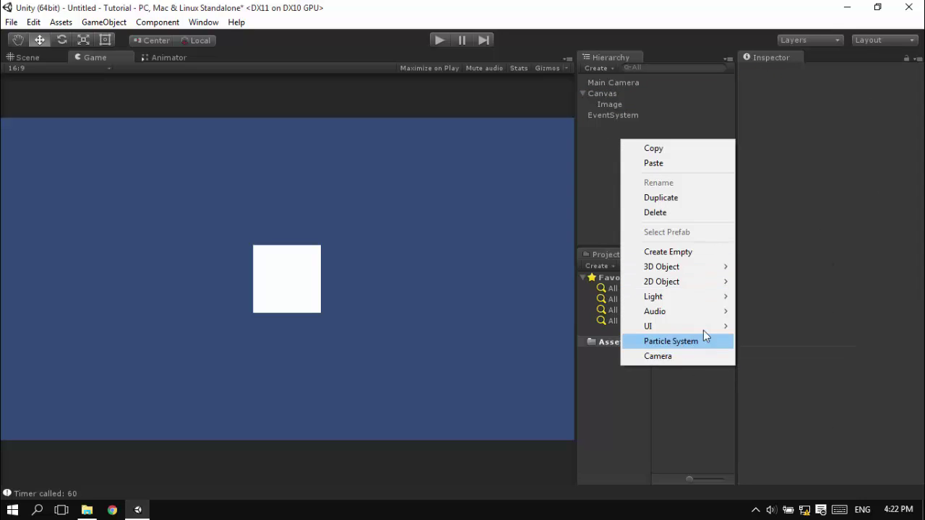
click(108, 24)
click(109, 24)
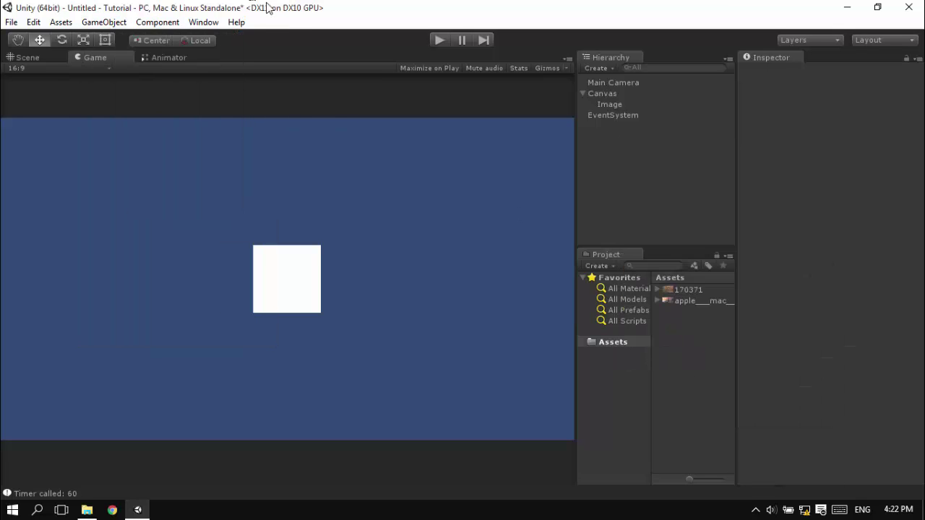
- Assign the apple_mac Yosemite wallpaper sprite as the Image's Source Image
click(611, 105)
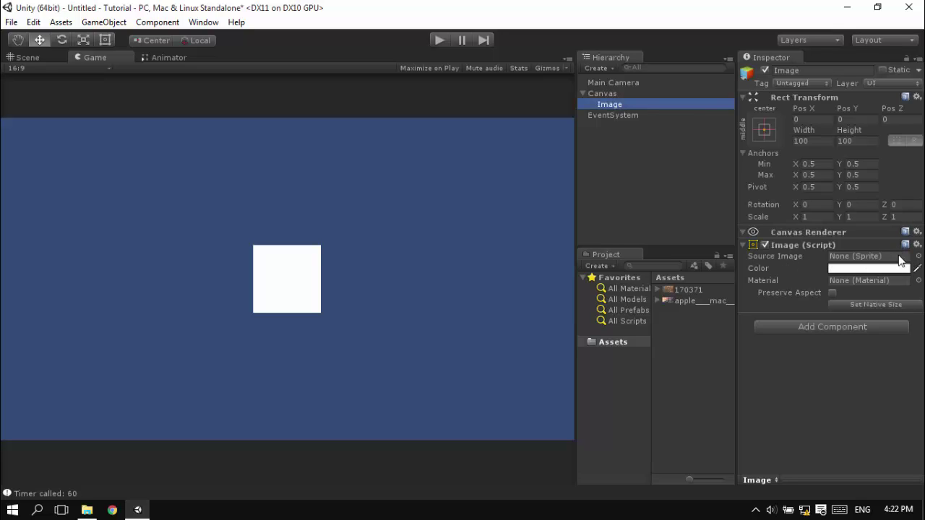
click(918, 257)
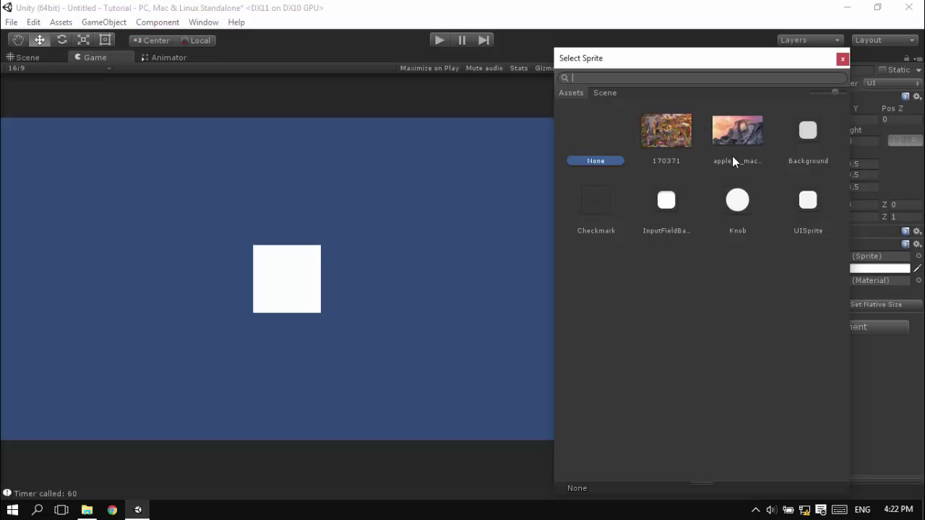
key(Right)
key(Right)
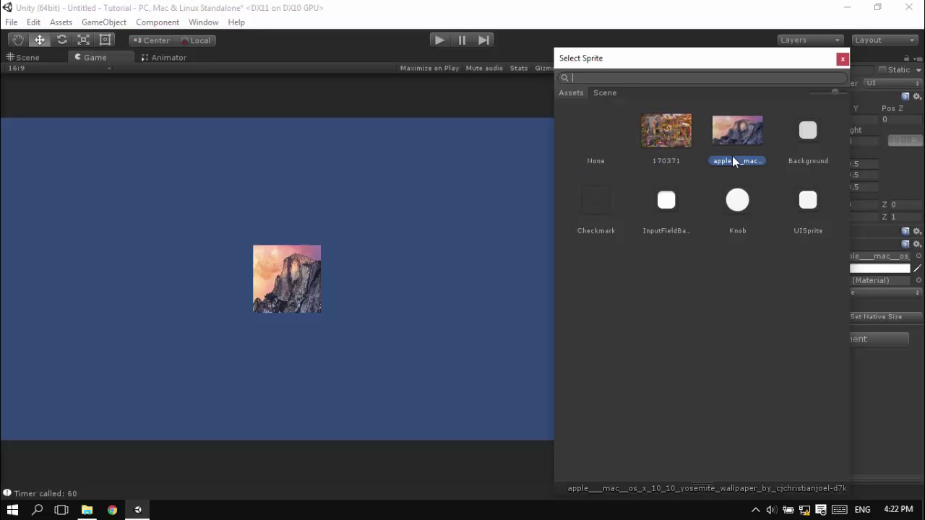
double_click(734, 160)
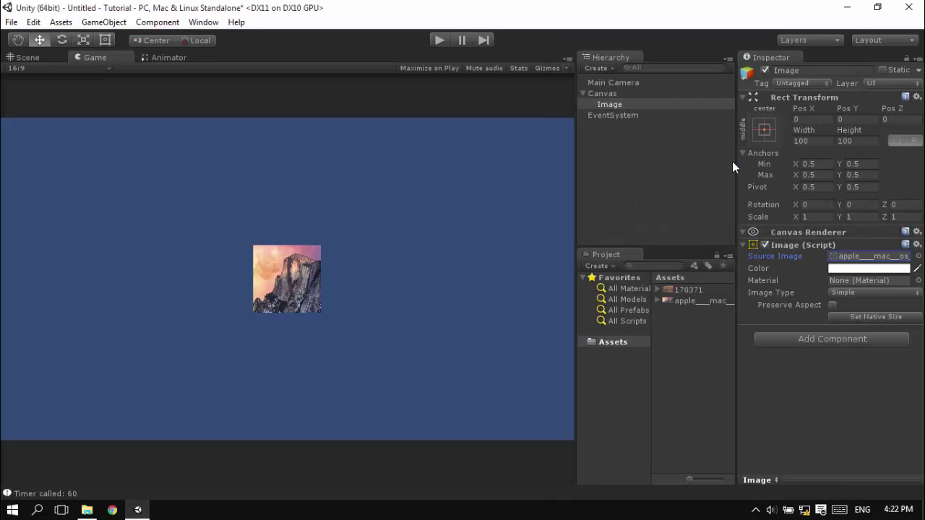
- After trial width edits, set the Image's Rect Transform width and height to 200
click(809, 141)
text(197)
key(BackSpace)
key(BackSpace)
text(81.1)
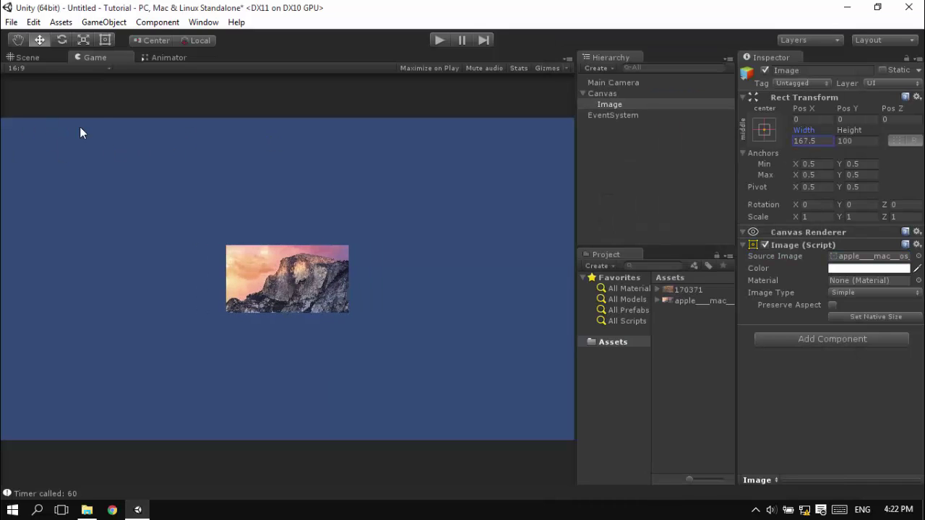
drag(800, 134, 736, 91)
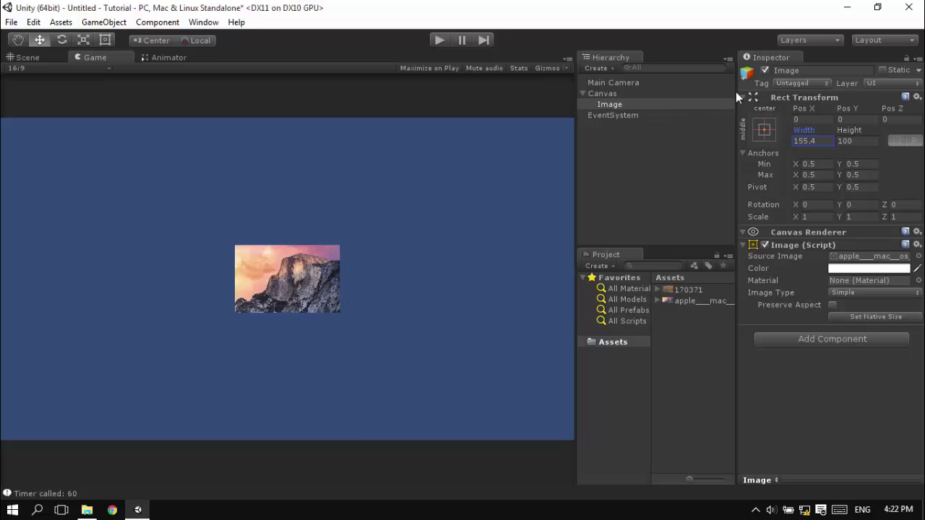
click(810, 141)
click(743, 230)
text(200)
key(Tab)
text(200)
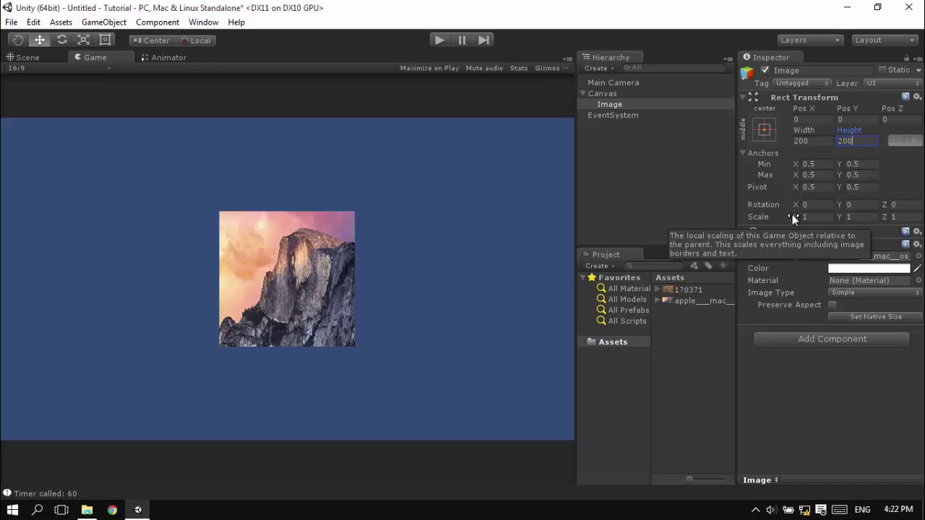
- Enable Preserve Aspect on the Image, toggling it off and back on to compare
click(827, 354)
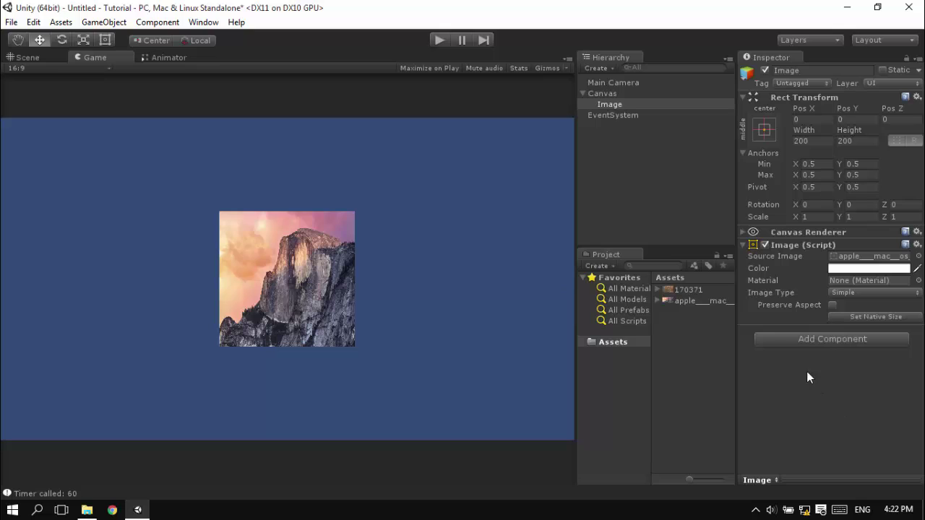
click(833, 306)
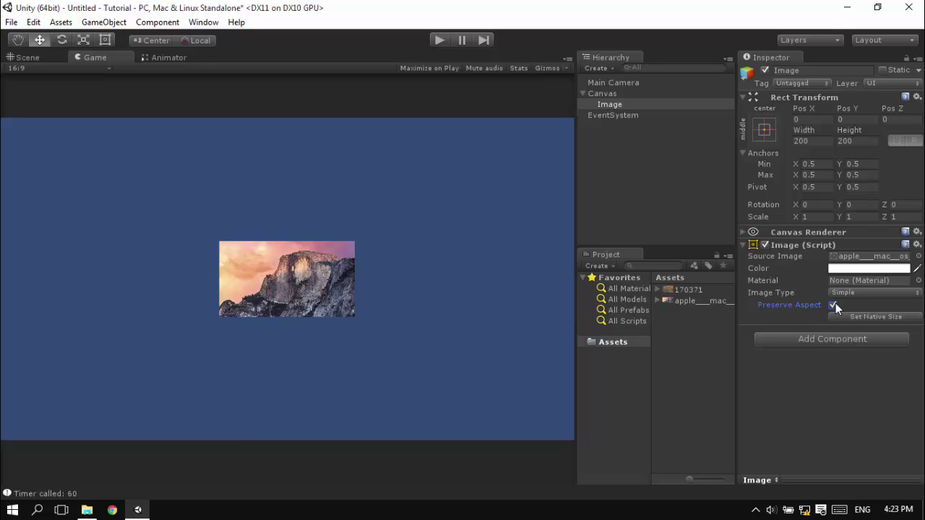
click(671, 144)
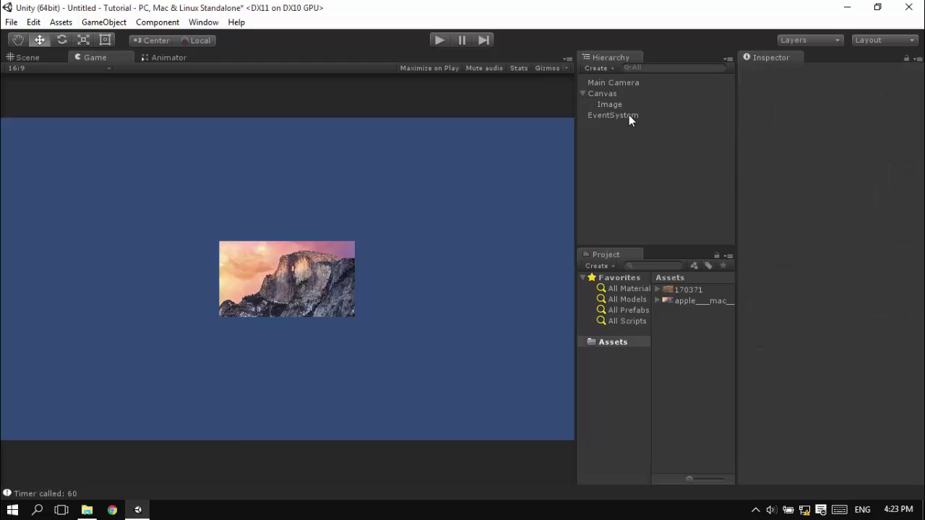
click(642, 114)
click(661, 104)
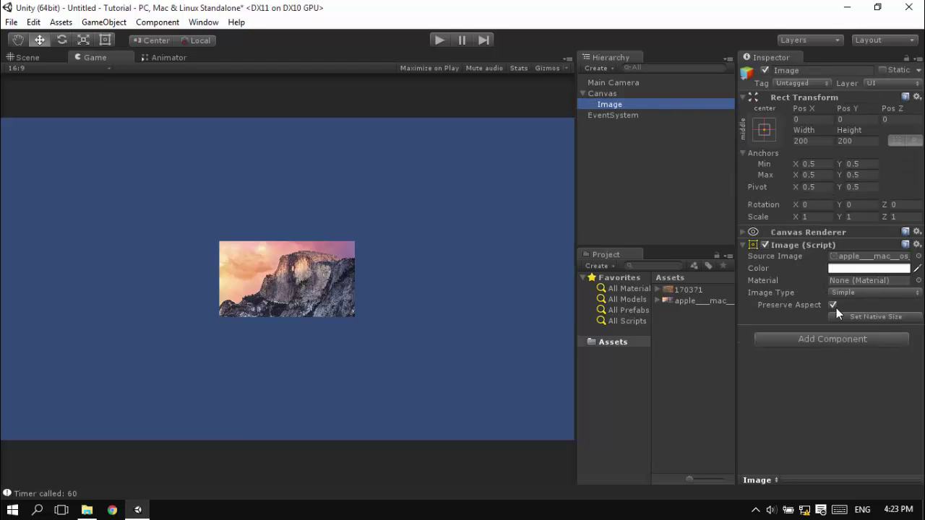
click(832, 305)
click(833, 305)
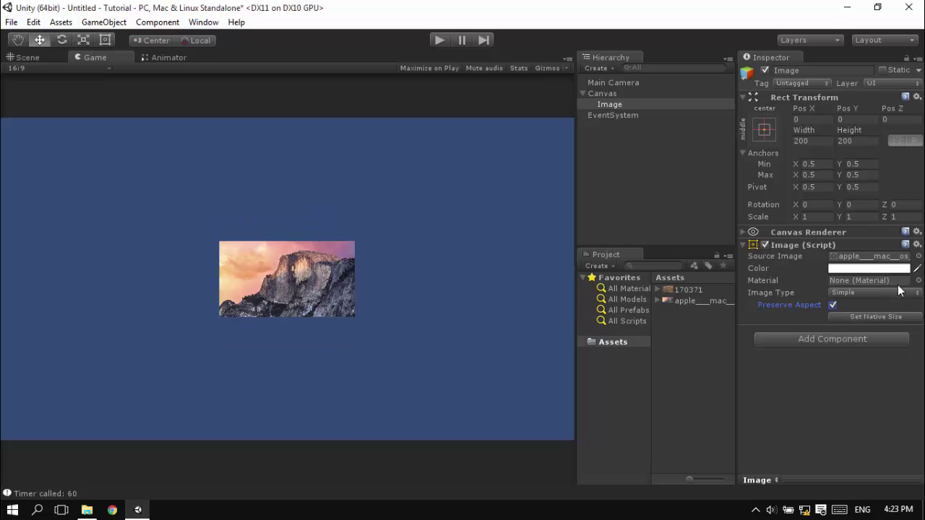
click(860, 319)
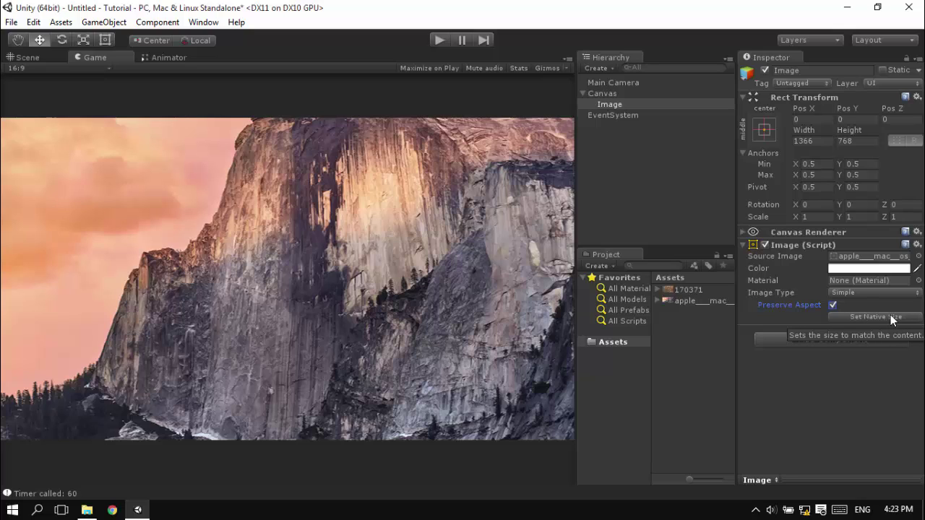
click(668, 204)
key(ctrl+z)
key(ctrl+z)
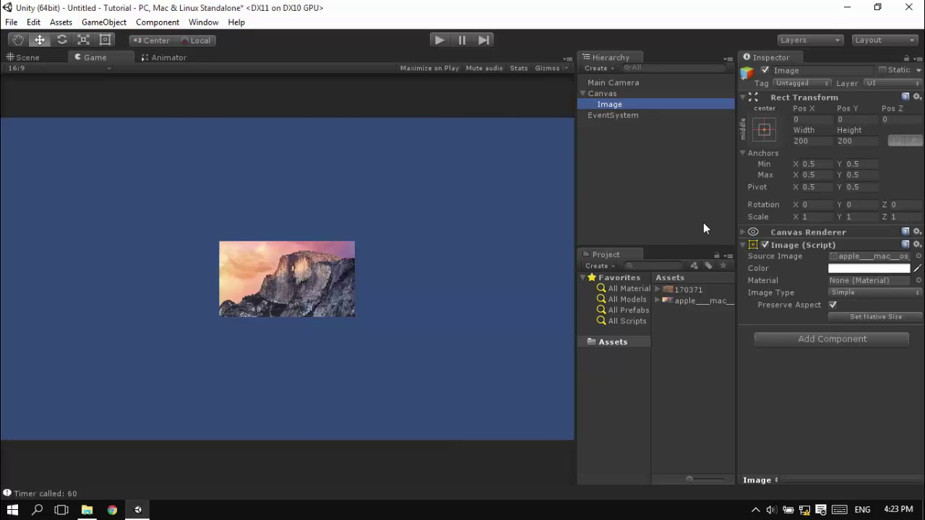
- Switch the Image Type to Sliced, then to Filled with Radial 360 fill
click(850, 295)
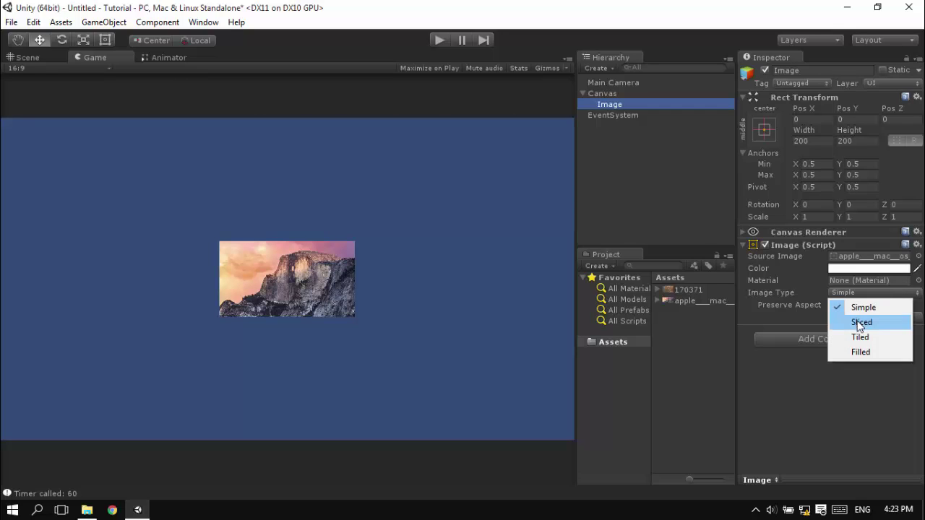
click(857, 323)
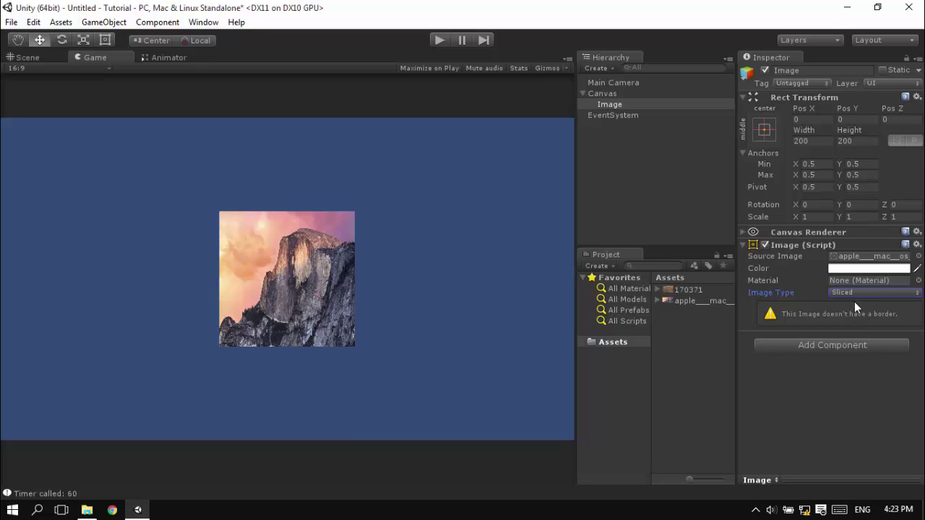
click(859, 292)
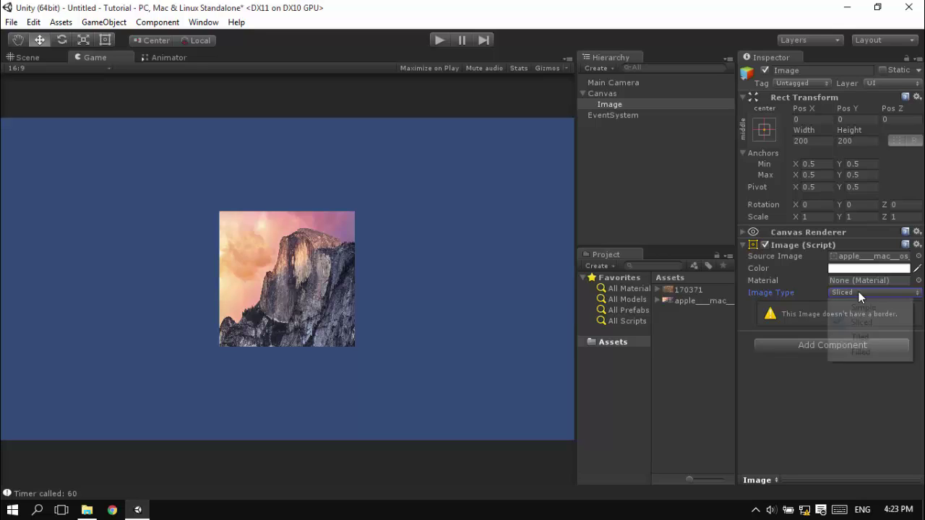
click(856, 352)
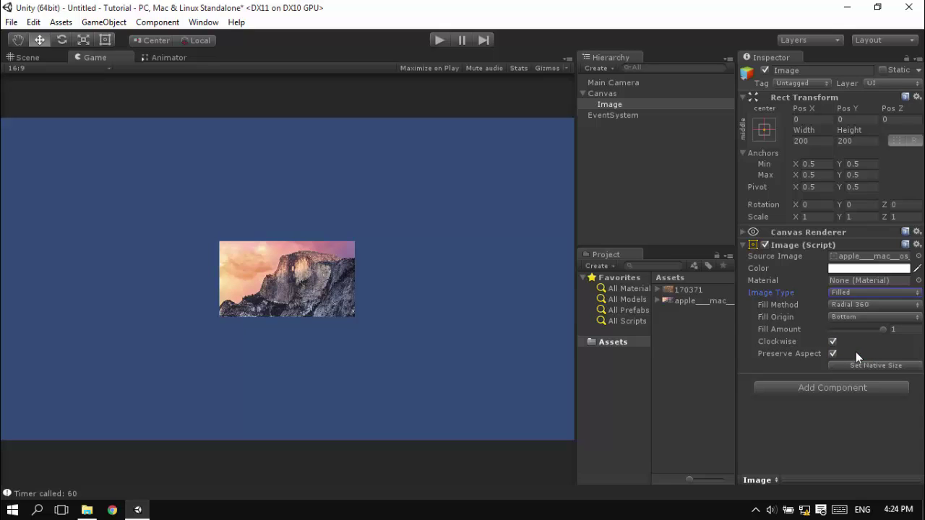
click(885, 330)
mouse_move(885, 331)
mouse_down()
mouse_move(826, 332)
mouse_move(866, 330)
mouse_move(855, 322)
mouse_move(868, 329)
mouse_move(833, 332)
mouse_move(884, 316)
mouse_up()
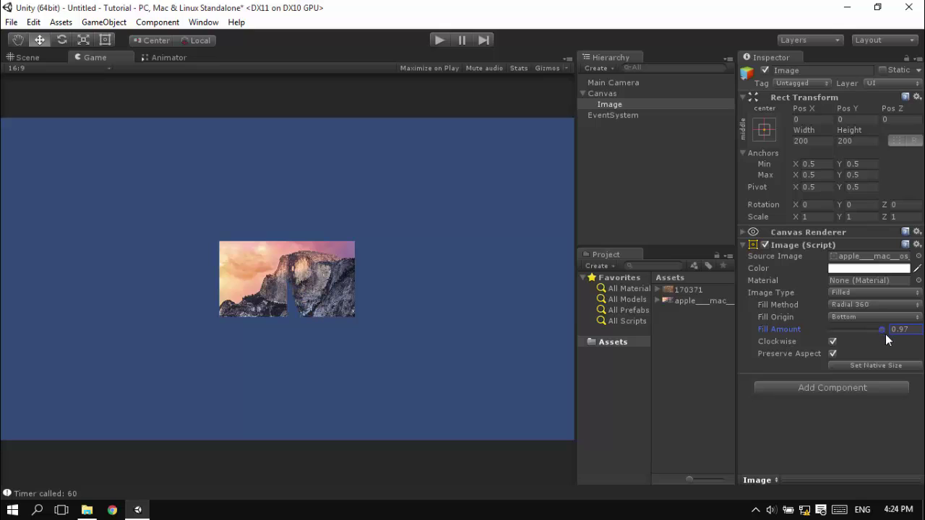
drag(883, 330, 901, 333)
click(851, 292)
click(857, 353)
click(843, 305)
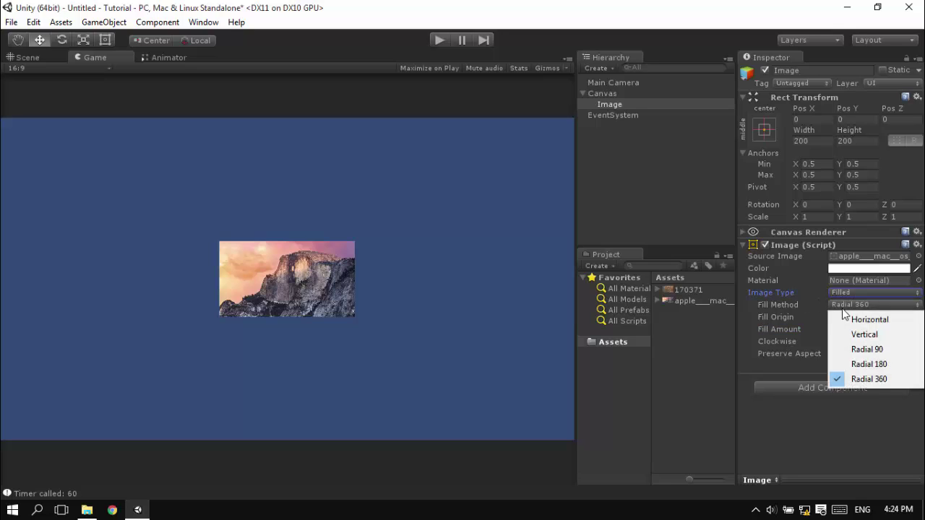
click(851, 321)
drag(838, 331, 874, 330)
drag(803, 336, 904, 324)
click(843, 305)
click(843, 336)
click(863, 305)
click(851, 350)
click(860, 304)
click(861, 363)
click(875, 304)
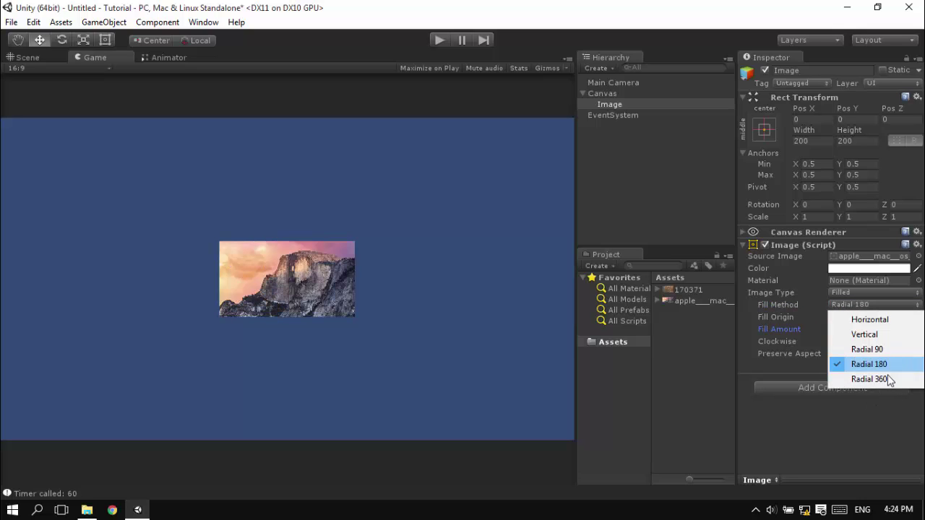
click(879, 379)
mouse_move(829, 329)
mouse_down()
mouse_move(872, 323)
mouse_move(870, 313)
mouse_move(822, 311)
mouse_move(838, 321)
mouse_up()
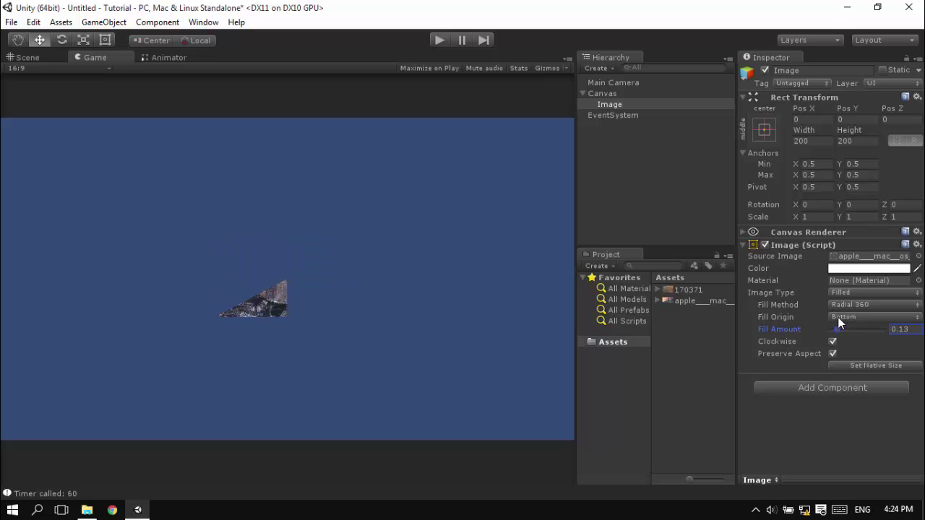
drag(838, 319, 901, 334)
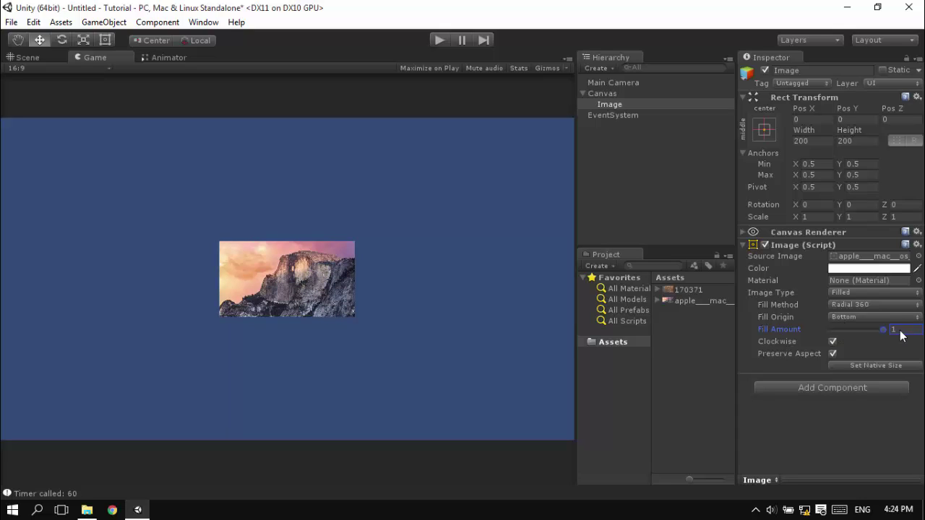
click(863, 268)
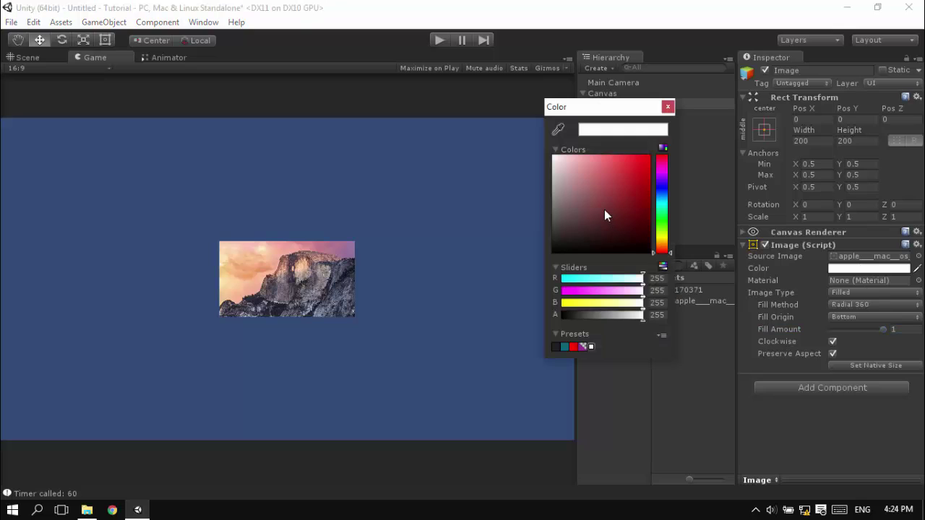
mouse_move(606, 213)
mouse_down()
mouse_move(663, 152)
mouse_move(719, 110)
mouse_up()
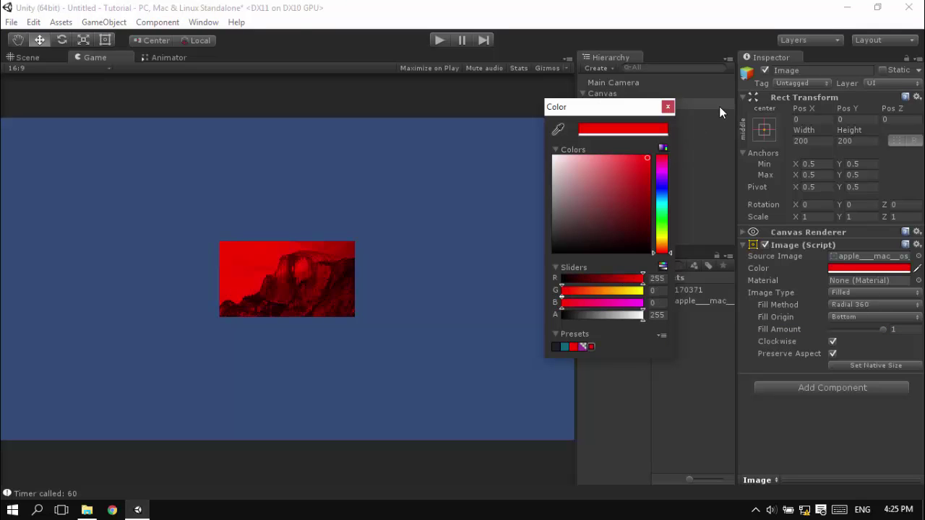
drag(629, 168, 519, 108)
mouse_move(588, 175)
mouse_down()
mouse_move(702, 127)
mouse_move(647, 165)
mouse_move(579, 237)
mouse_move(590, 235)
mouse_move(644, 115)
mouse_move(698, 76)
mouse_up()
drag(613, 316, 650, 317)
drag(627, 215, 520, 178)
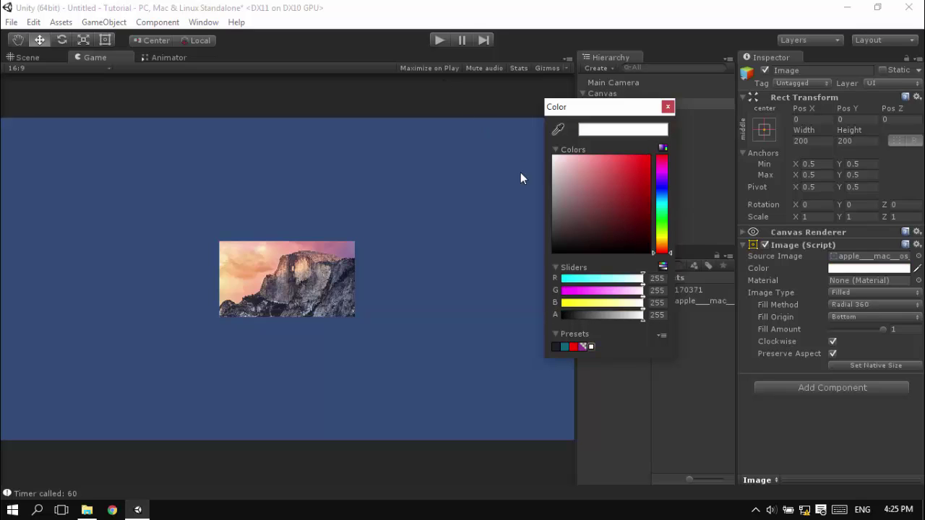
drag(600, 316, 561, 317)
drag(654, 319, 800, 310)
- Close the colour picker and set the Image Type to Tiled
click(668, 107)
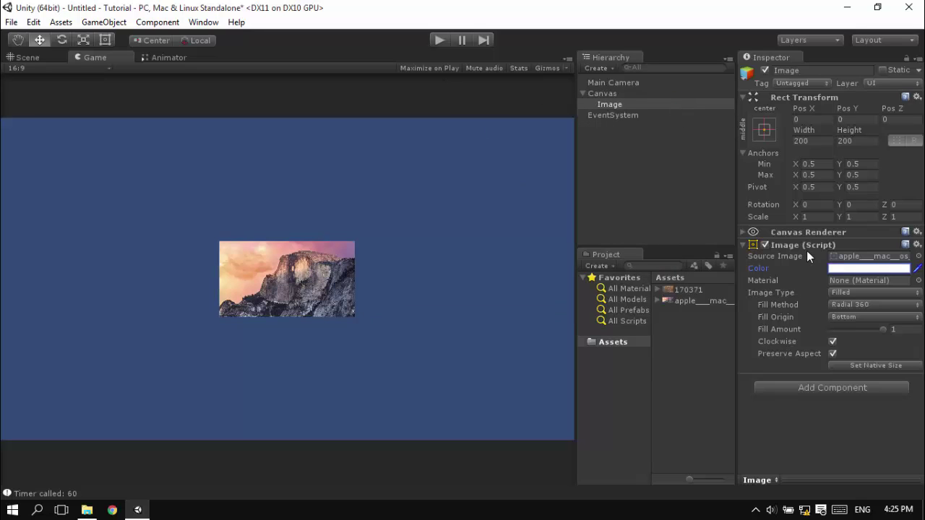
click(830, 294)
click(855, 336)
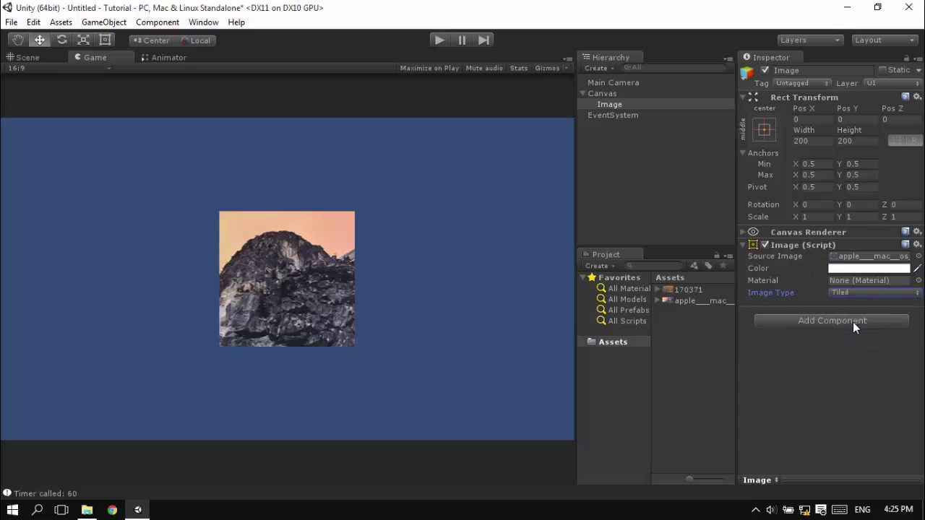
click(846, 293)
click(779, 369)
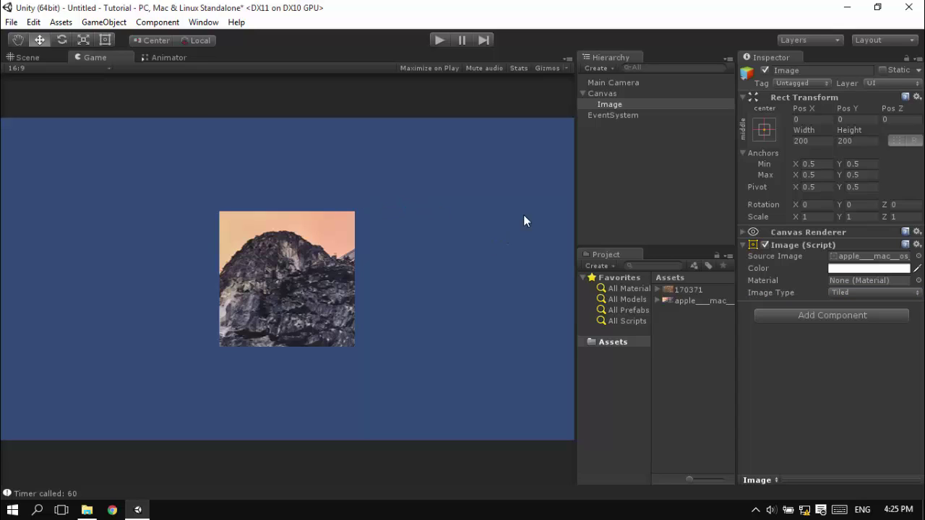
click(817, 143)
click(874, 294)
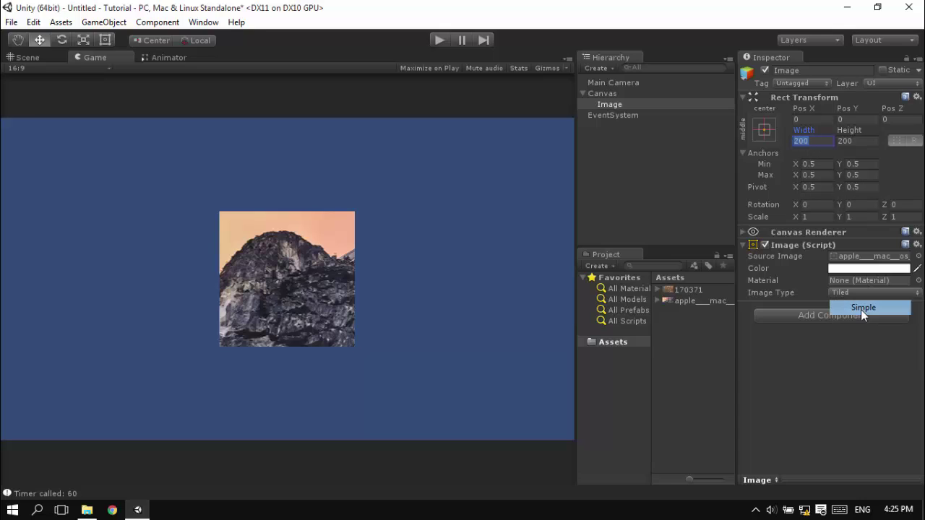
click(861, 307)
click(880, 318)
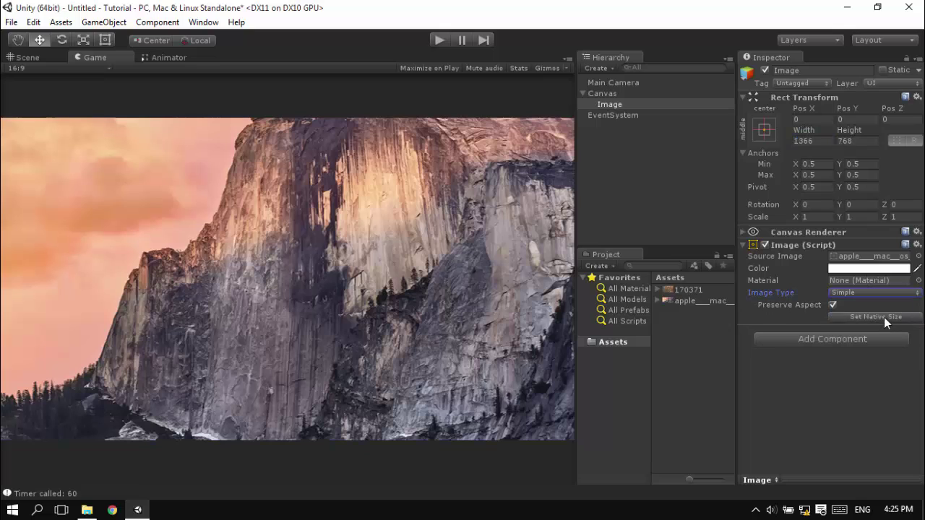
click(848, 293)
click(849, 341)
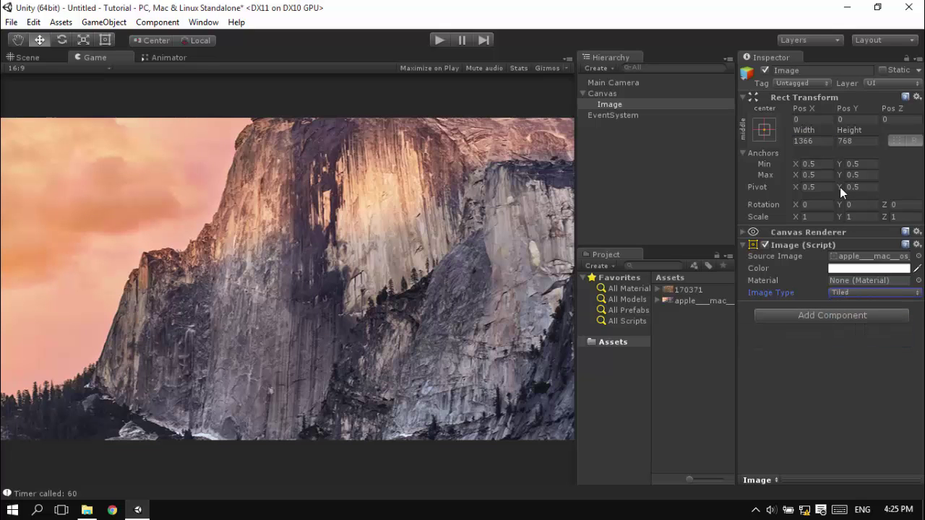
click(824, 140)
text(200)
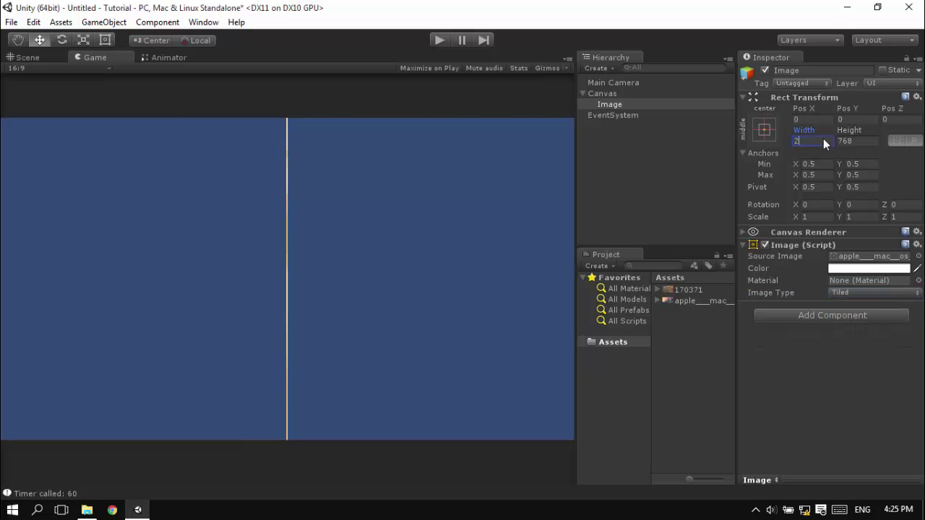
key(Tab)
text(200)
key(ctrl+s)
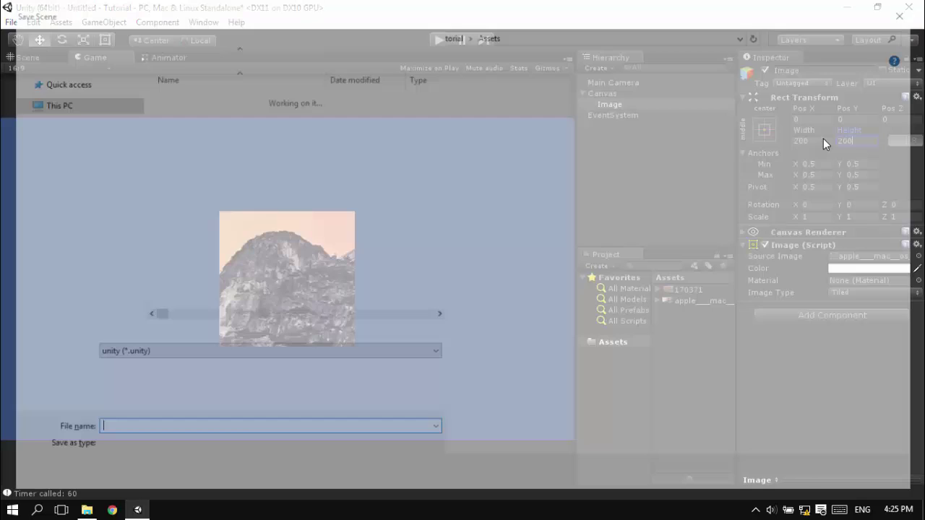
key(Escape)
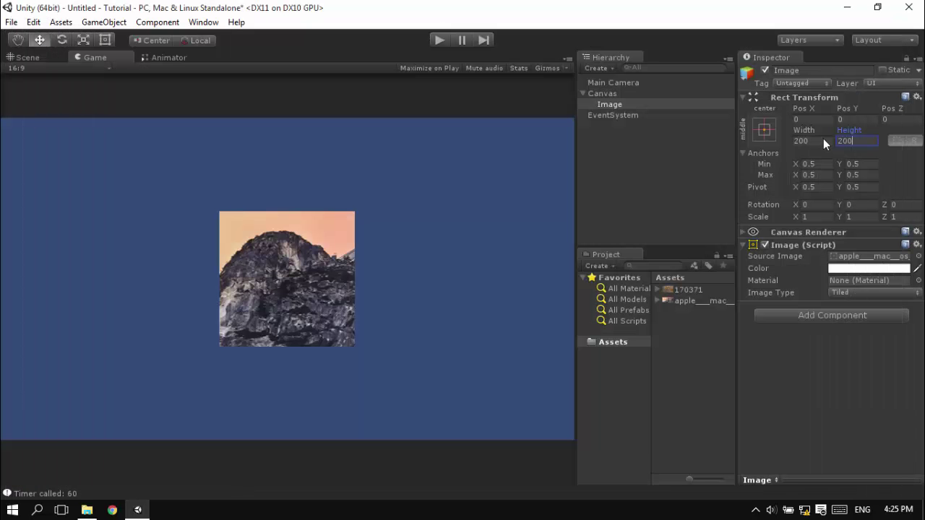